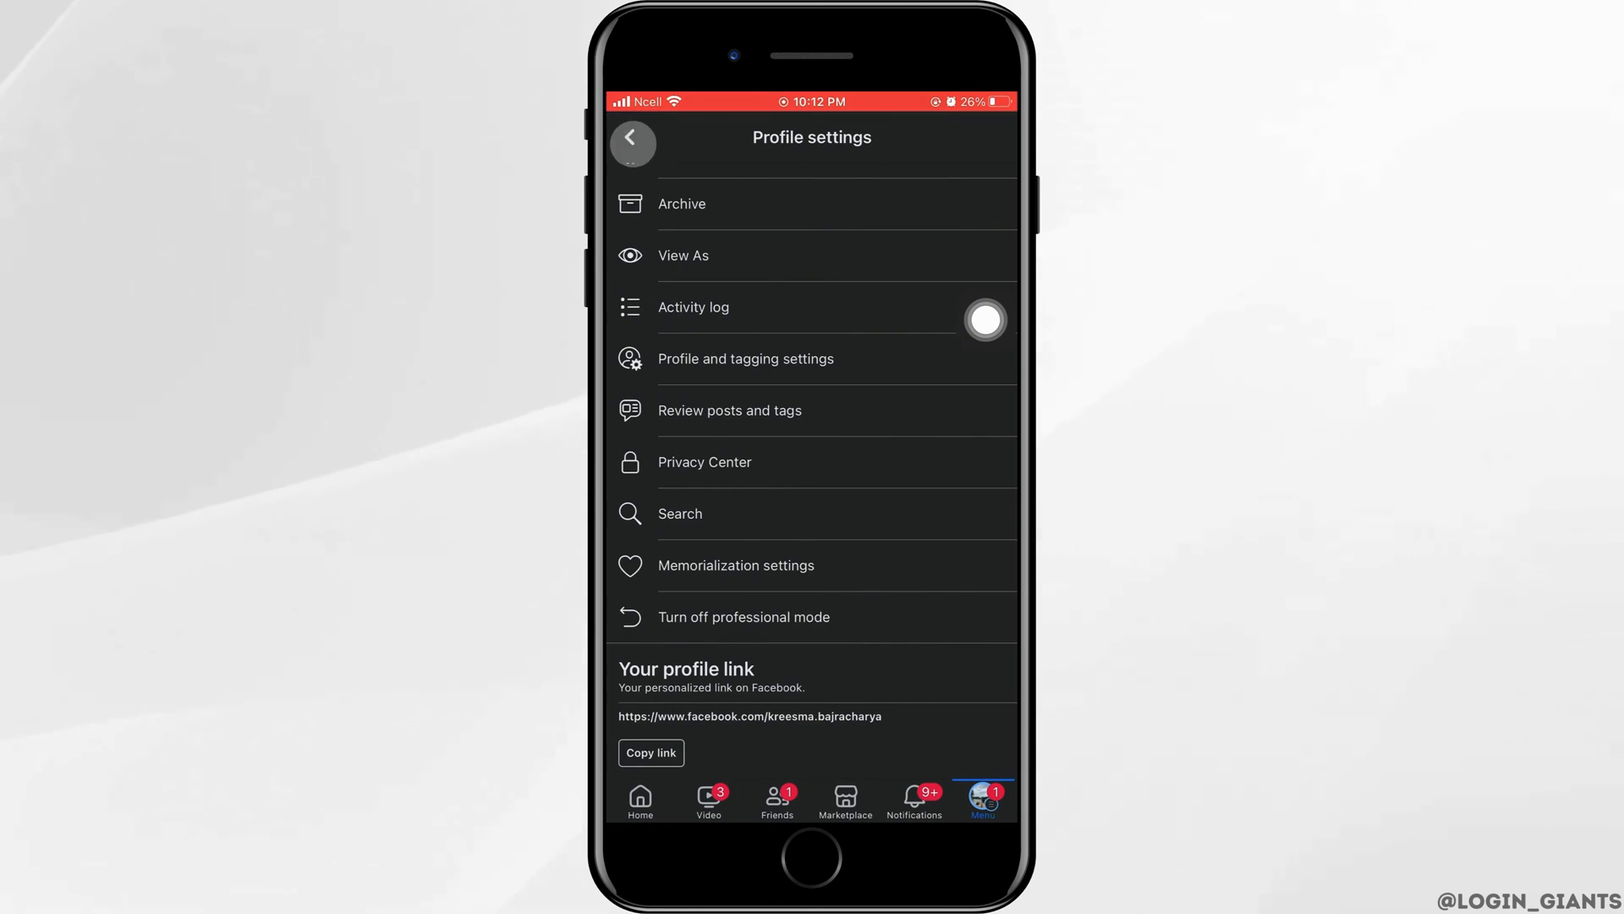
# Leave the profile settings and return to the Facebook home feed.
pyautogui.click(632, 137)
pyautogui.click(986, 366)
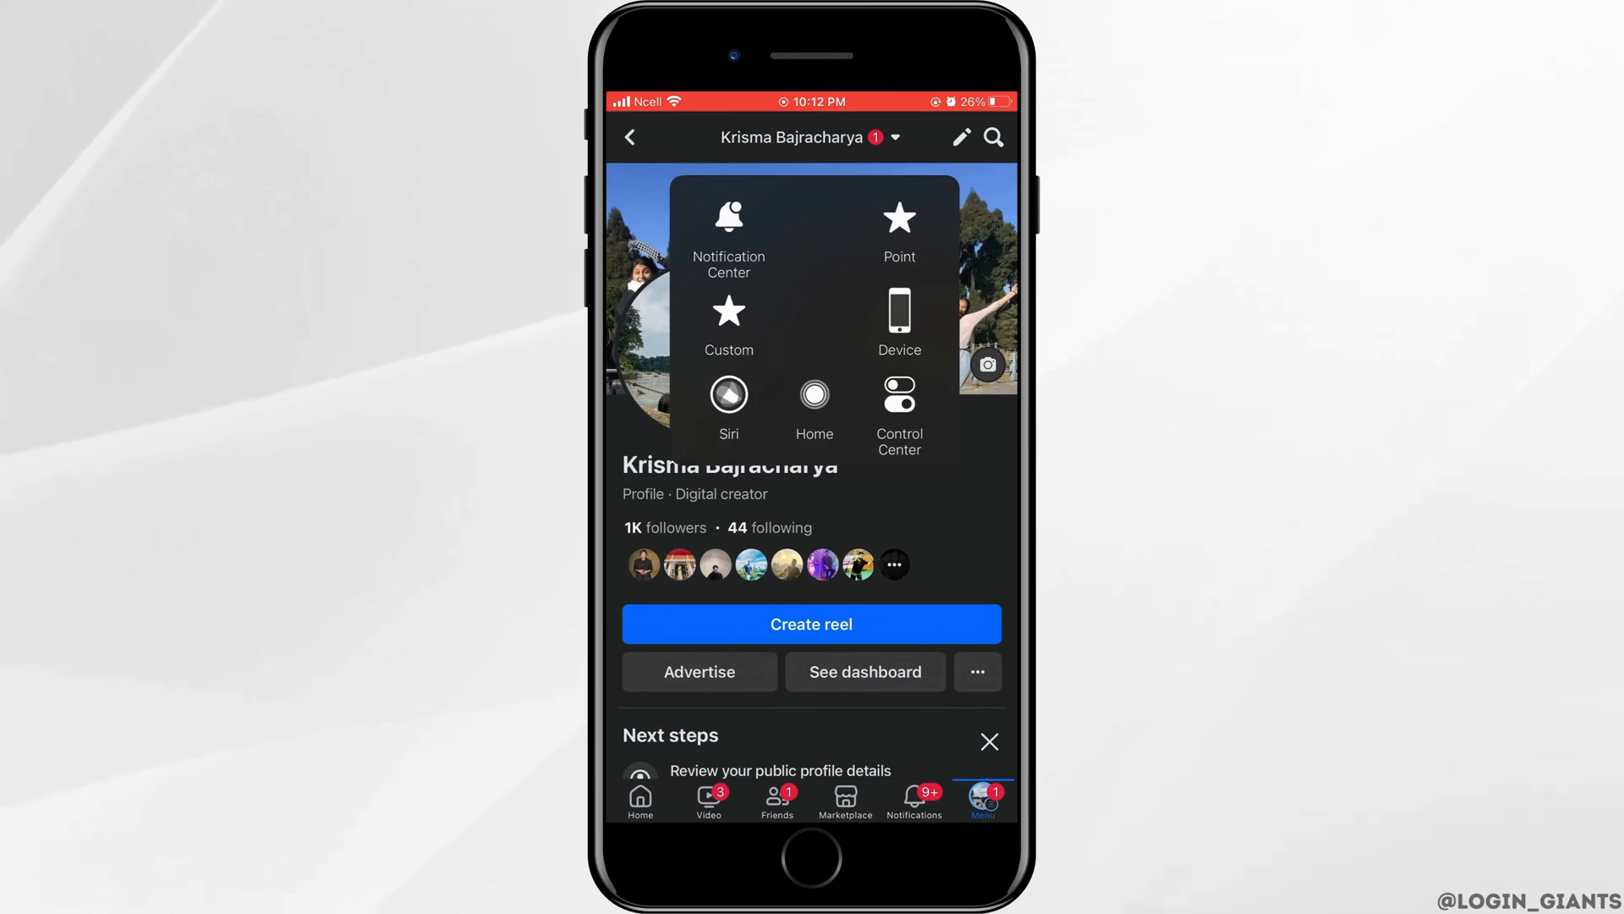
pyautogui.click(814, 395)
pyautogui.click(631, 137)
pyautogui.click(641, 797)
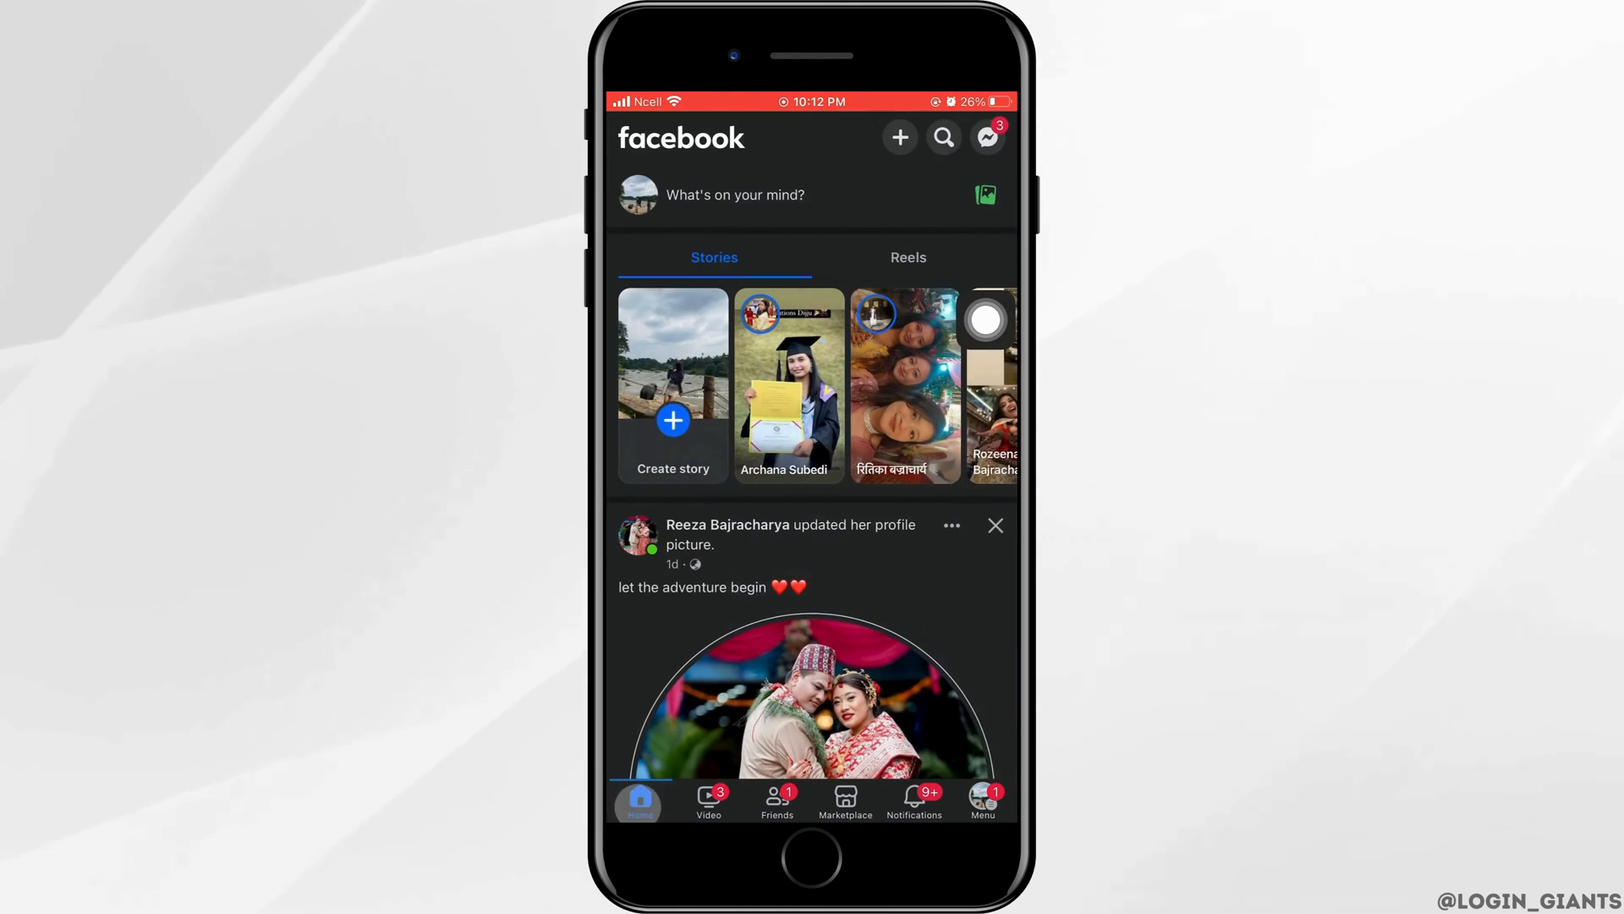
# Refresh the home feed and start a new post from 'What's on your mind?'.
pyautogui.moveTo(813, 380); pyautogui.dragTo(812, 634)
pyautogui.click(987, 318)
pyautogui.click(813, 395)
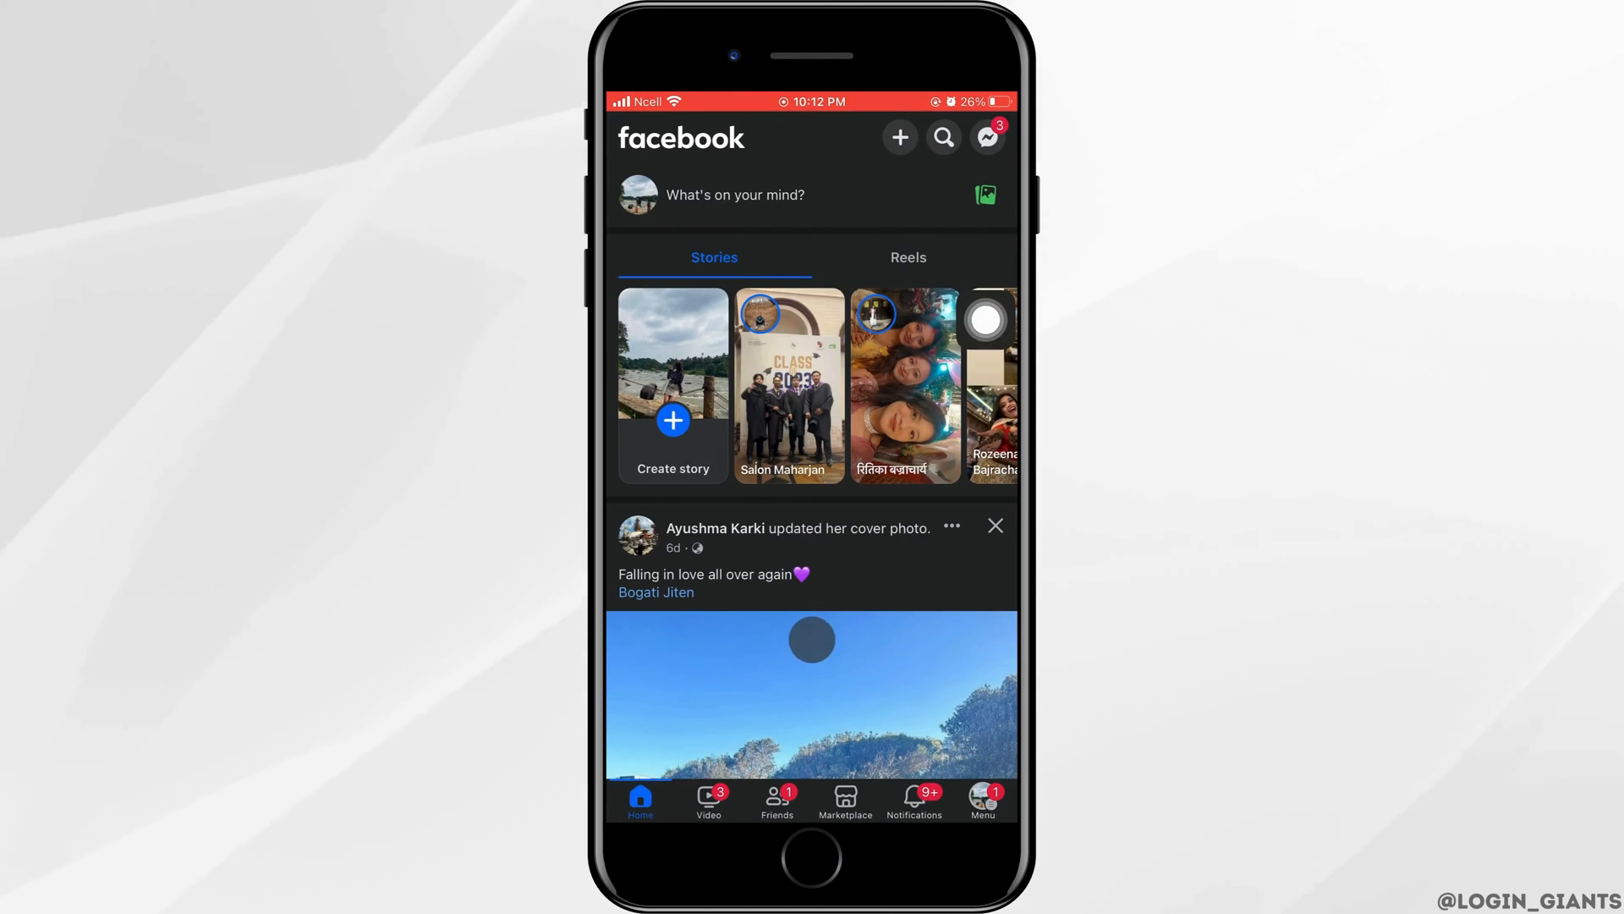
pyautogui.click(762, 195)
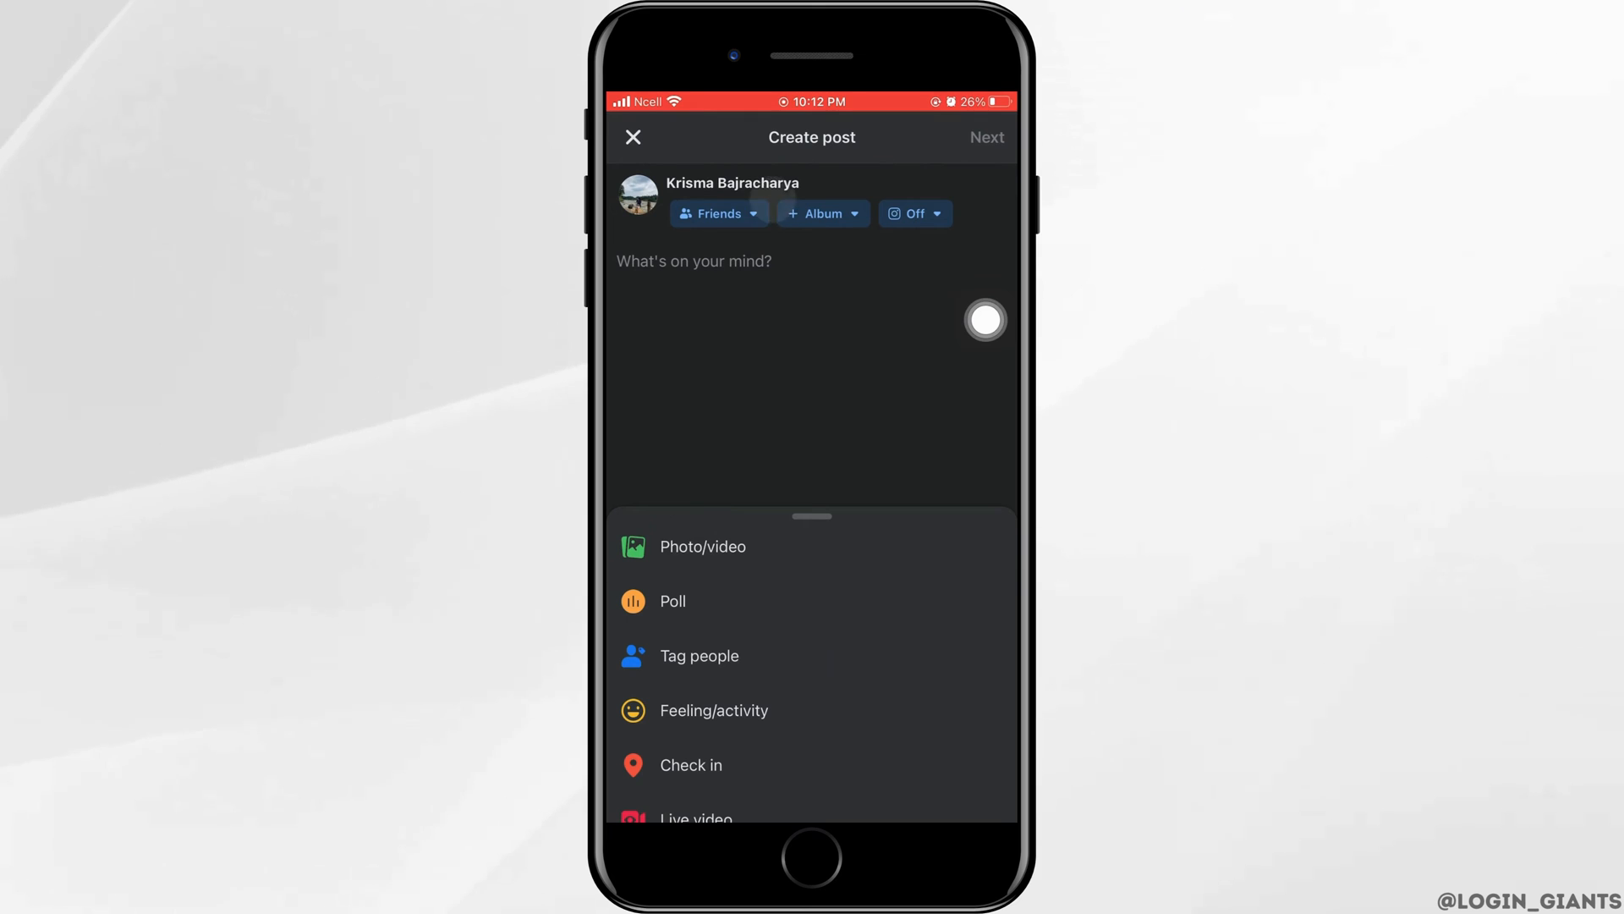
# Change the post audience from Friends to Public.
pyautogui.click(987, 320)
pyautogui.click(814, 394)
pyautogui.click(730, 248)
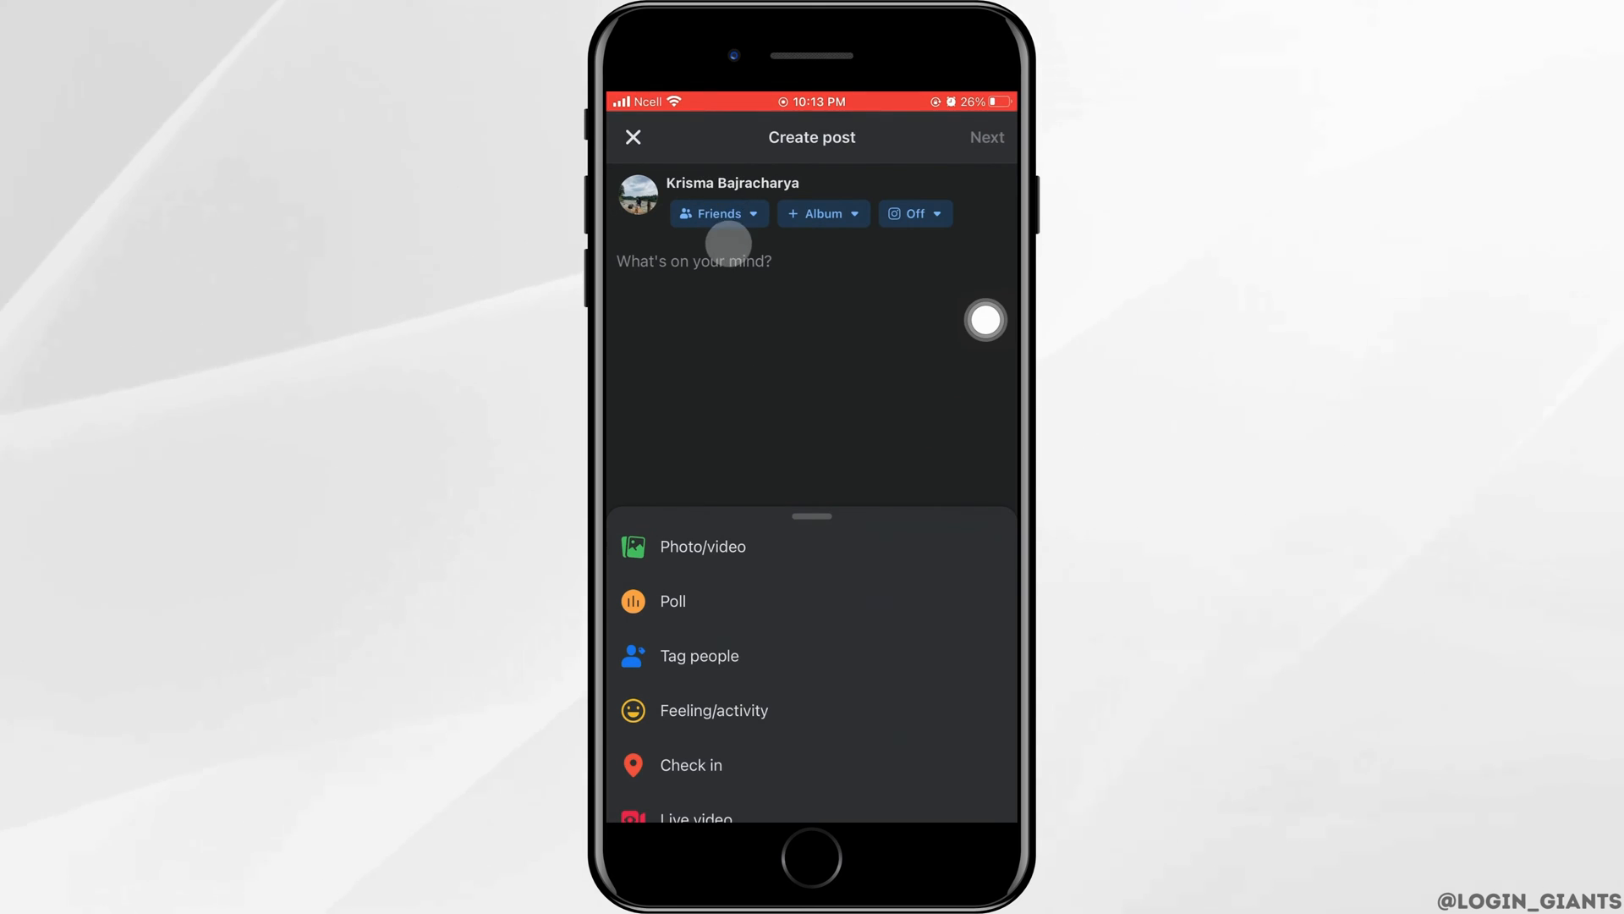
pyautogui.click(717, 214)
pyautogui.click(992, 367)
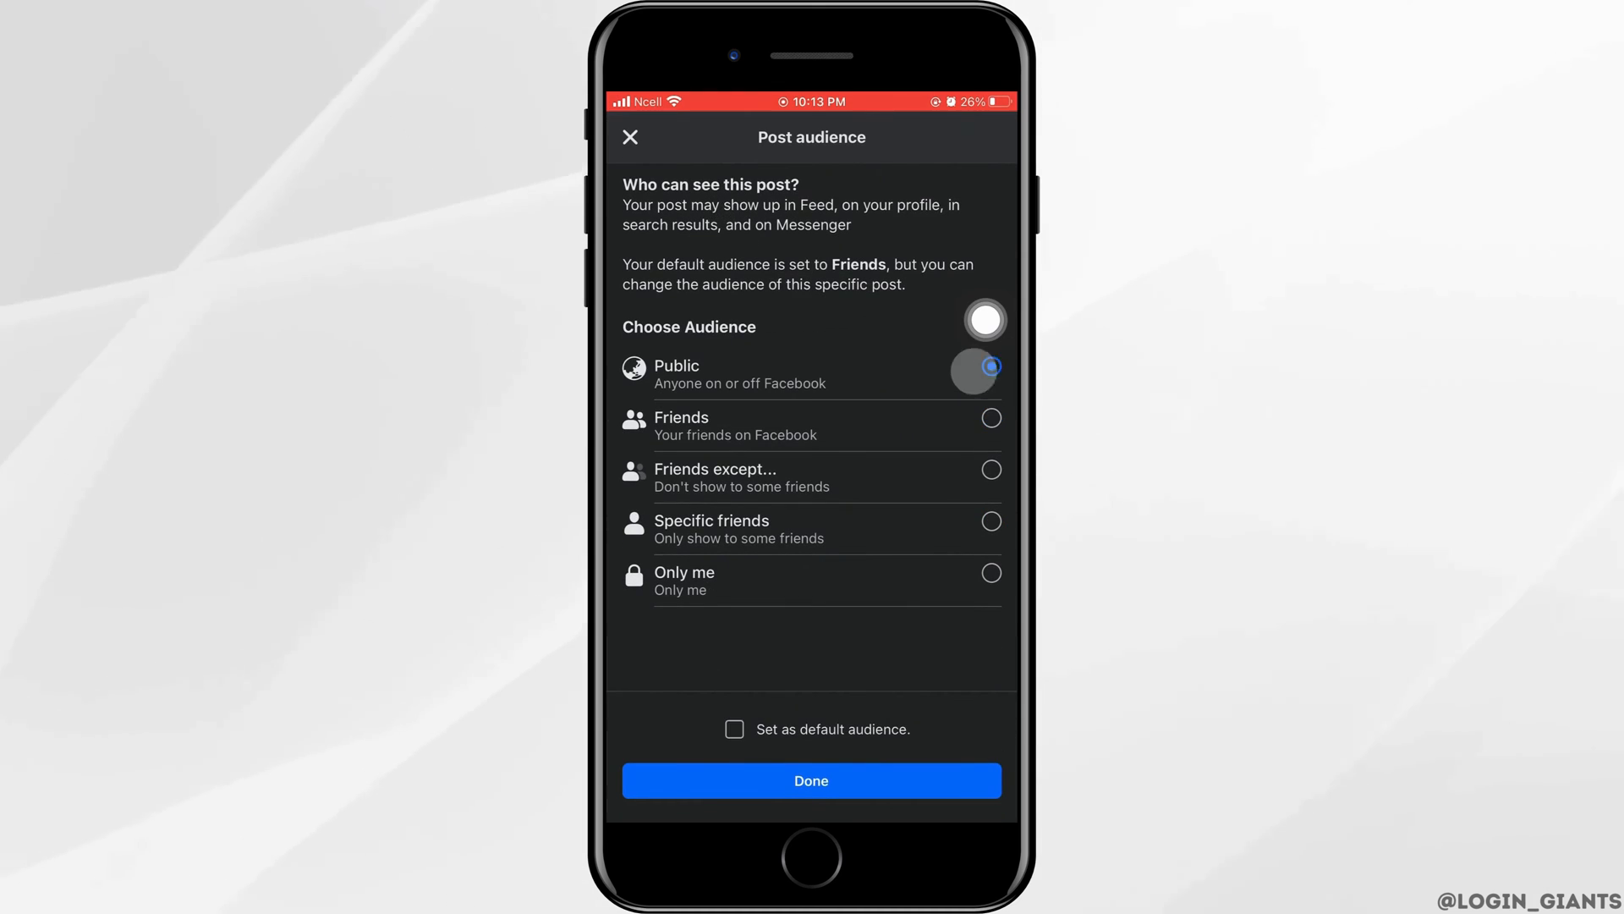
# Mark Public as the default audience and save, returning to the Create post screen.
pyautogui.click(987, 320)
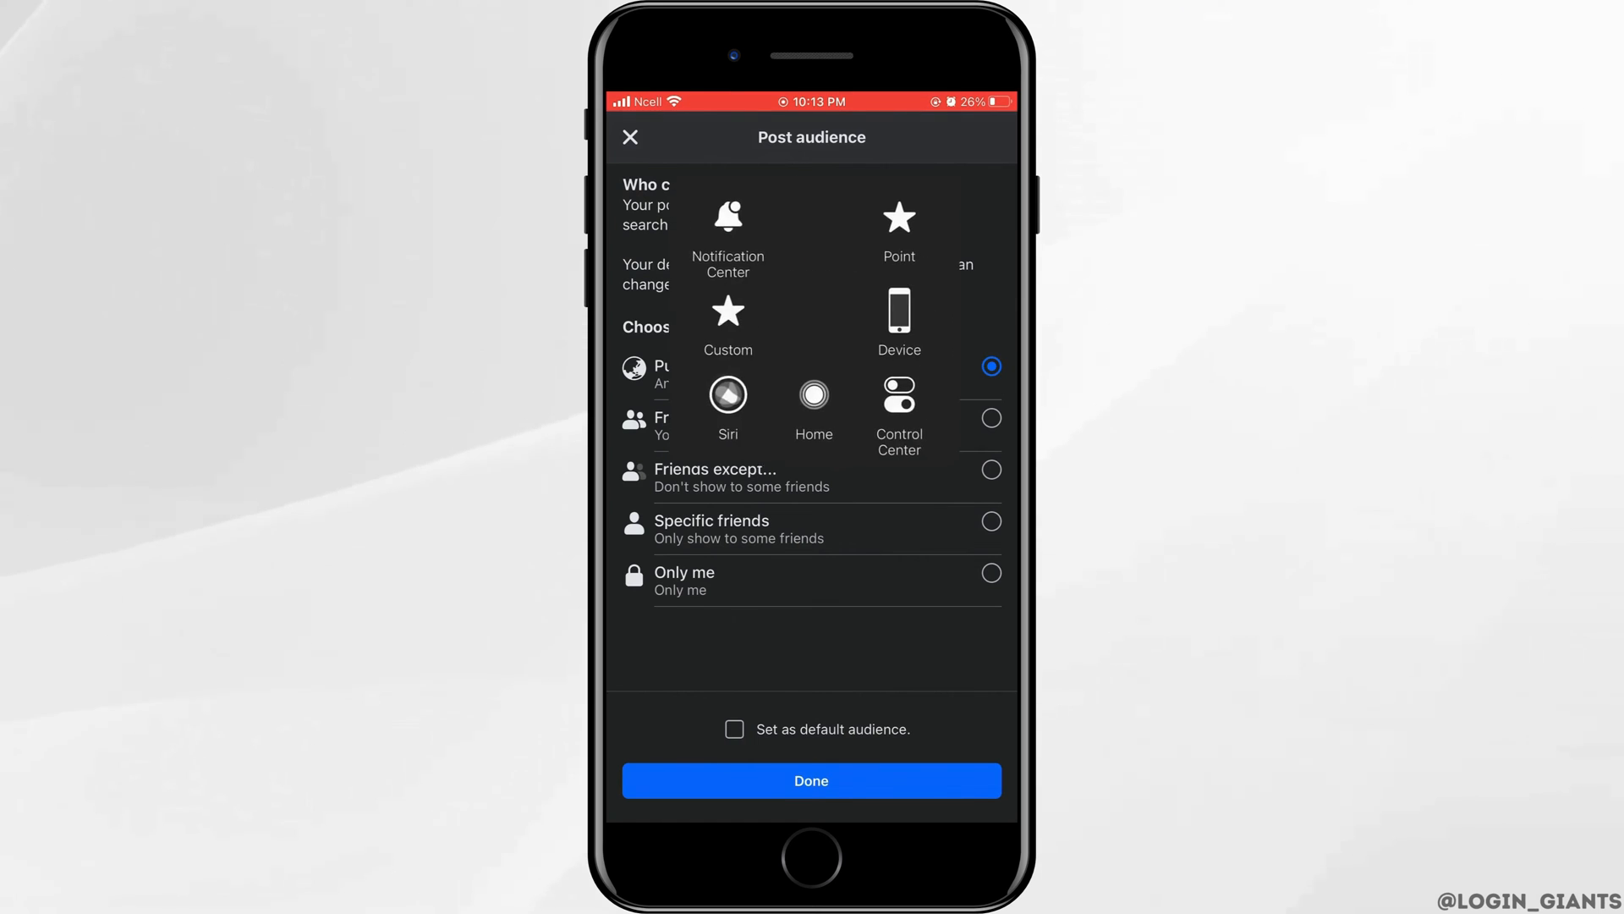
pyautogui.click(812, 639)
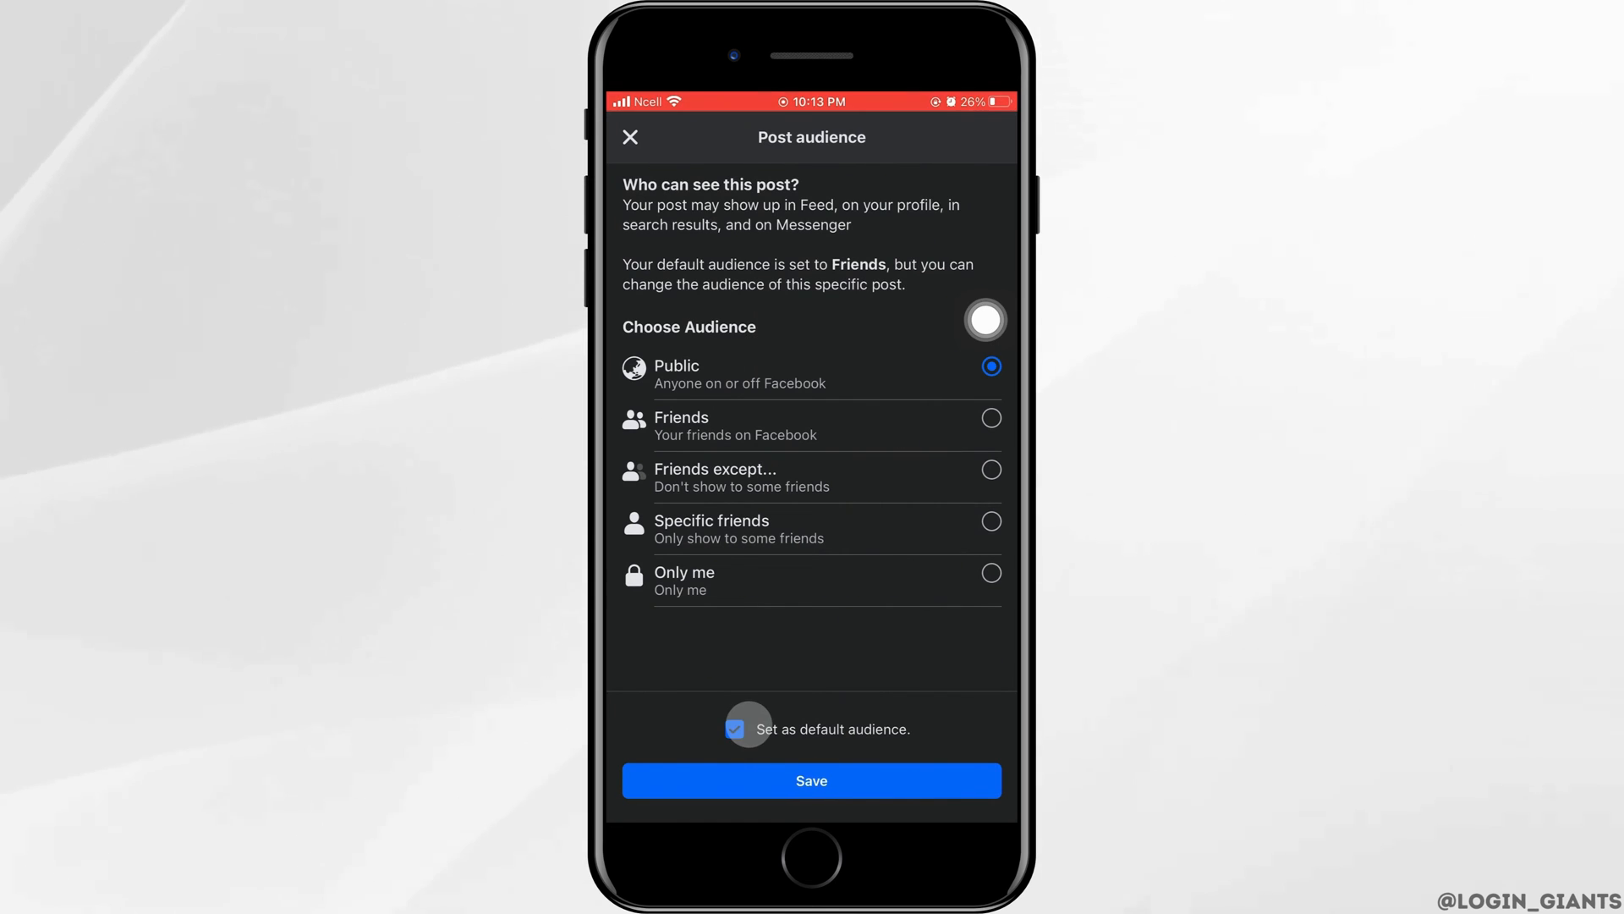
pyautogui.click(813, 780)
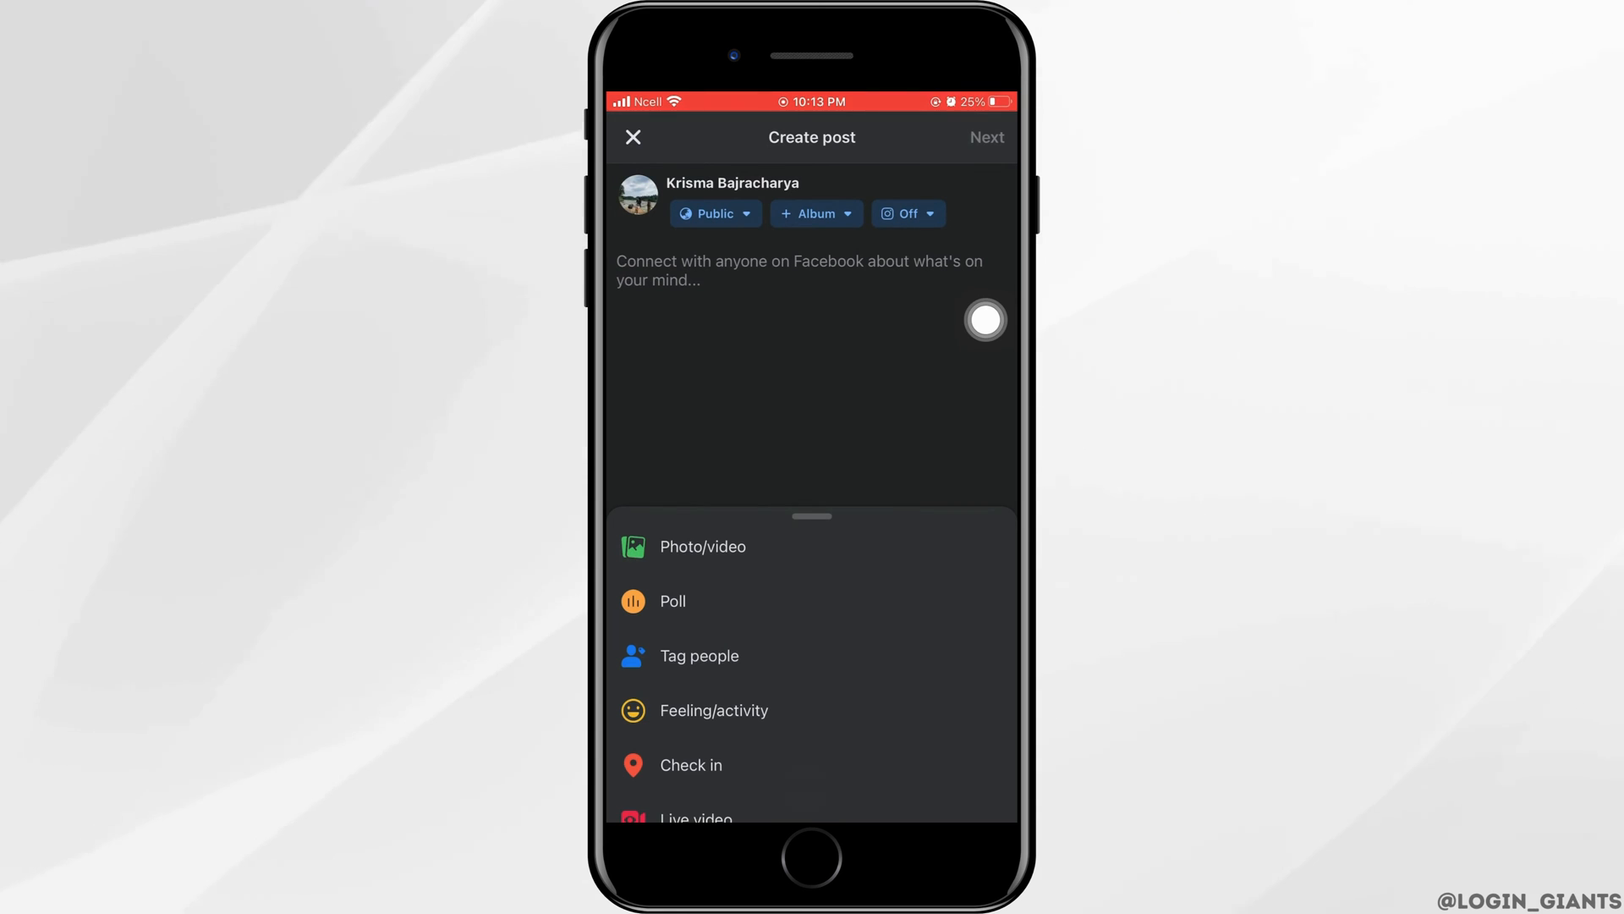
# Check the Album picker for the post and close it without choosing an album.
pyautogui.click(985, 321)
pyautogui.click(813, 640)
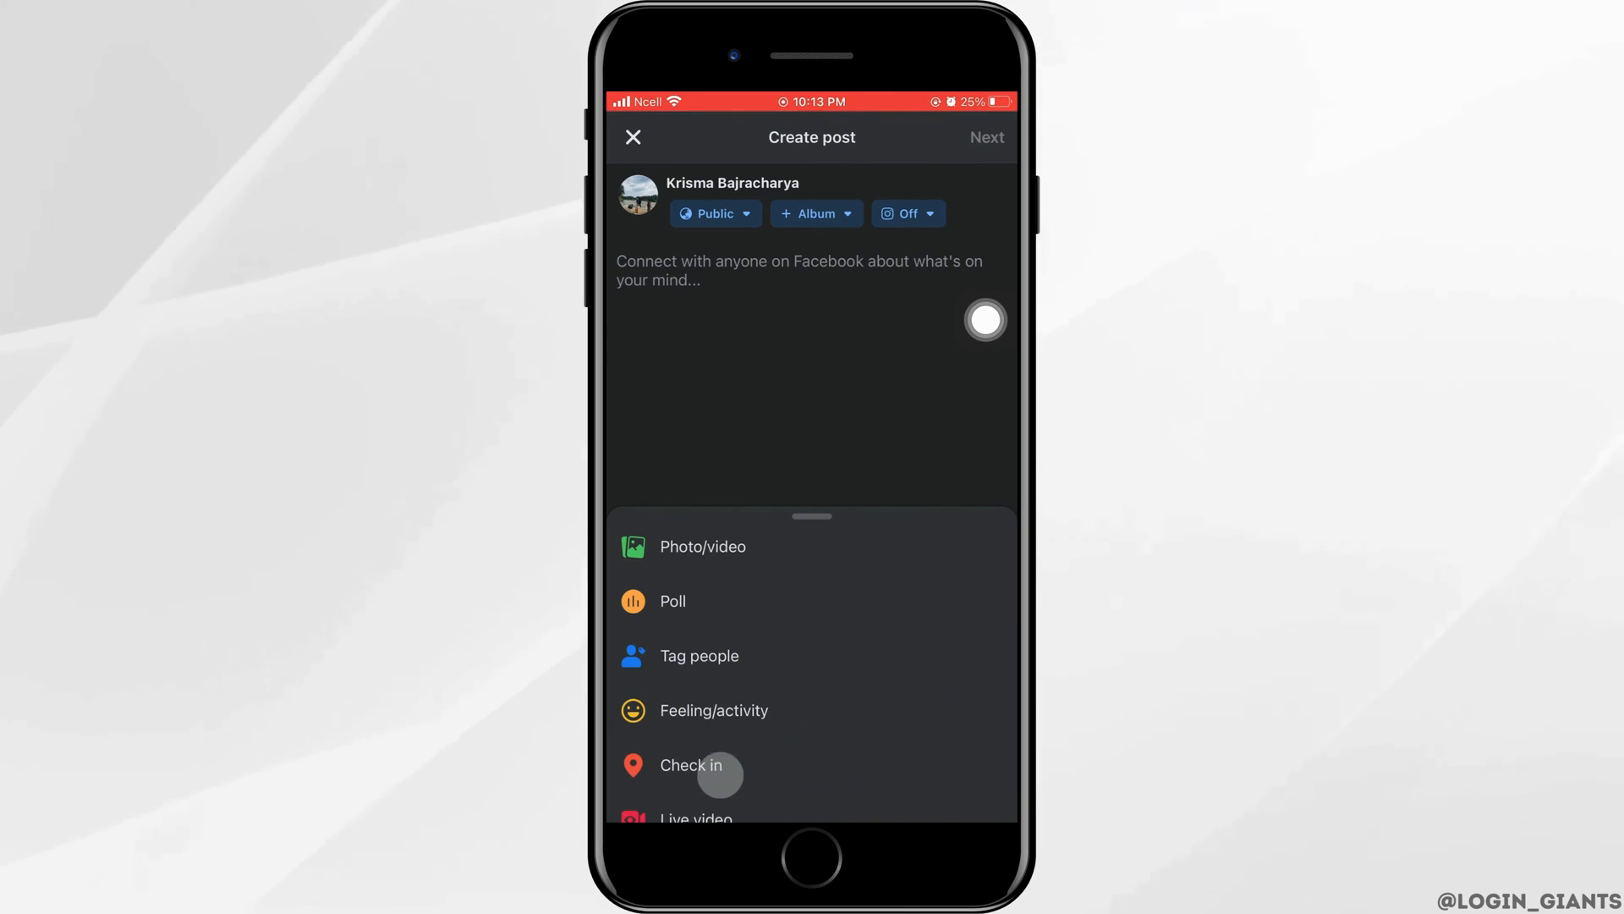
pyautogui.click(838, 213)
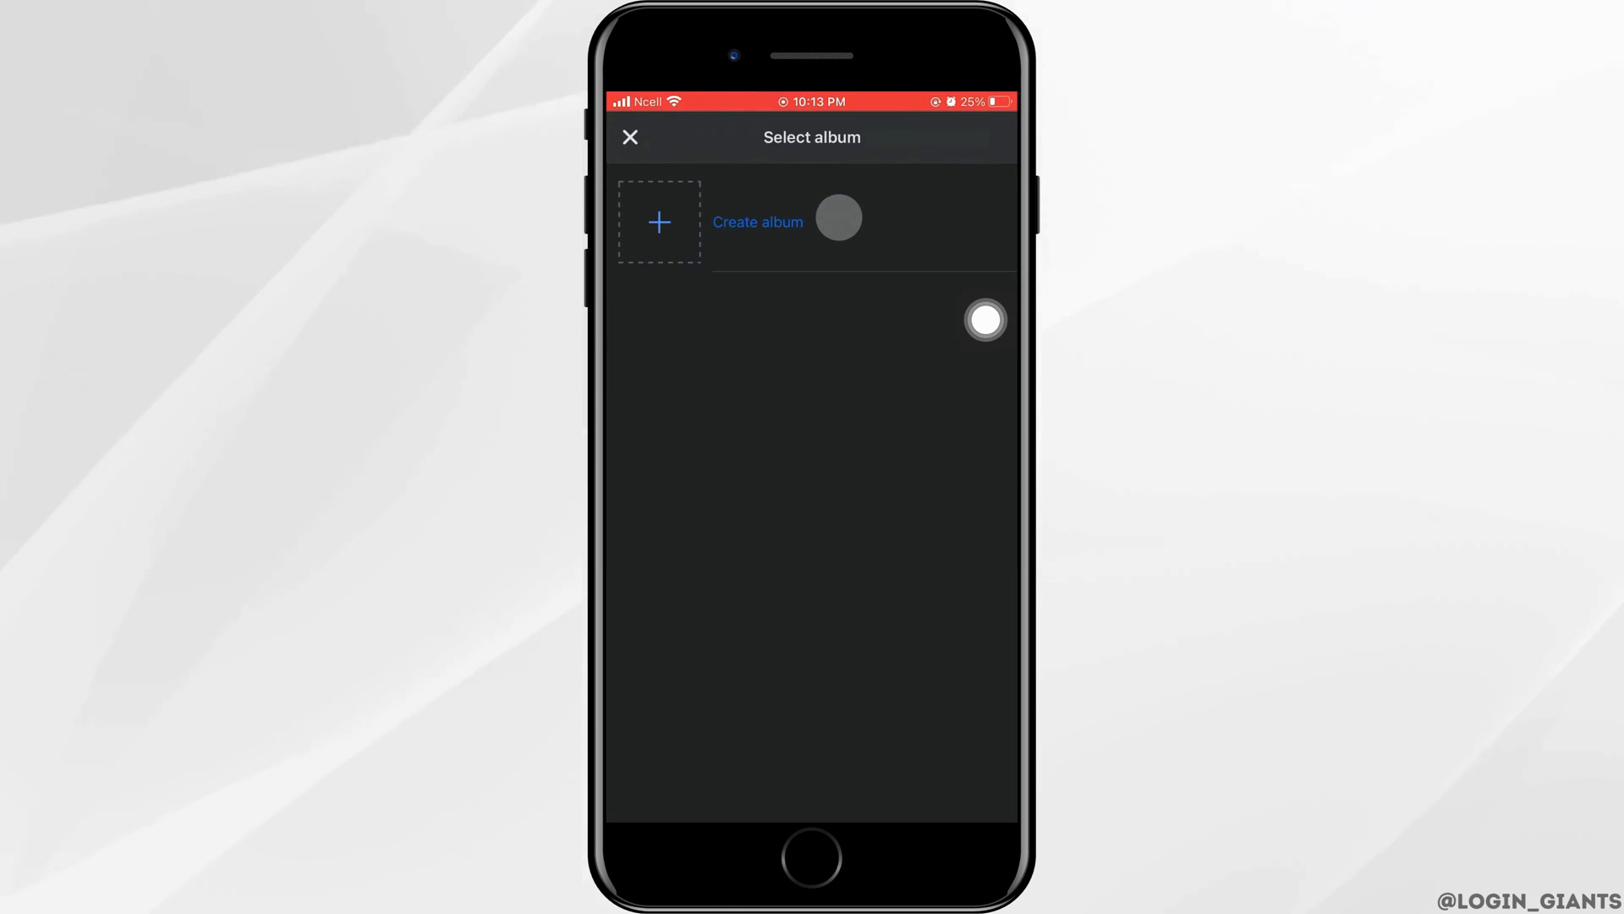
pyautogui.click(634, 135)
# Review the Instagram sharing settings and close them unchanged.
pyautogui.click(908, 213)
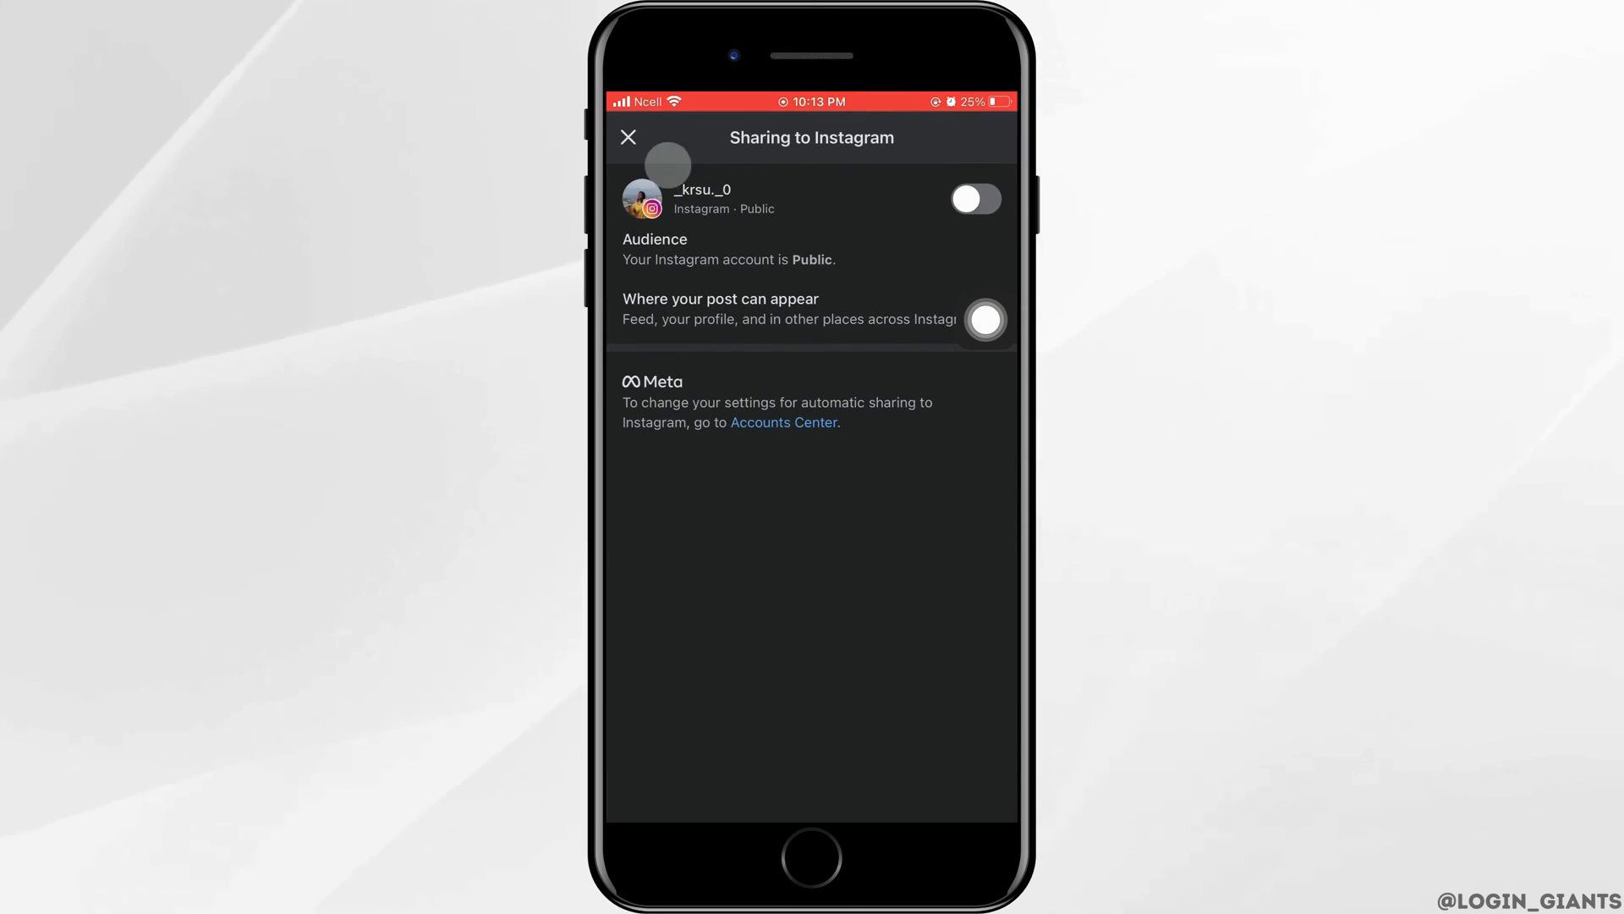
pyautogui.click(629, 137)
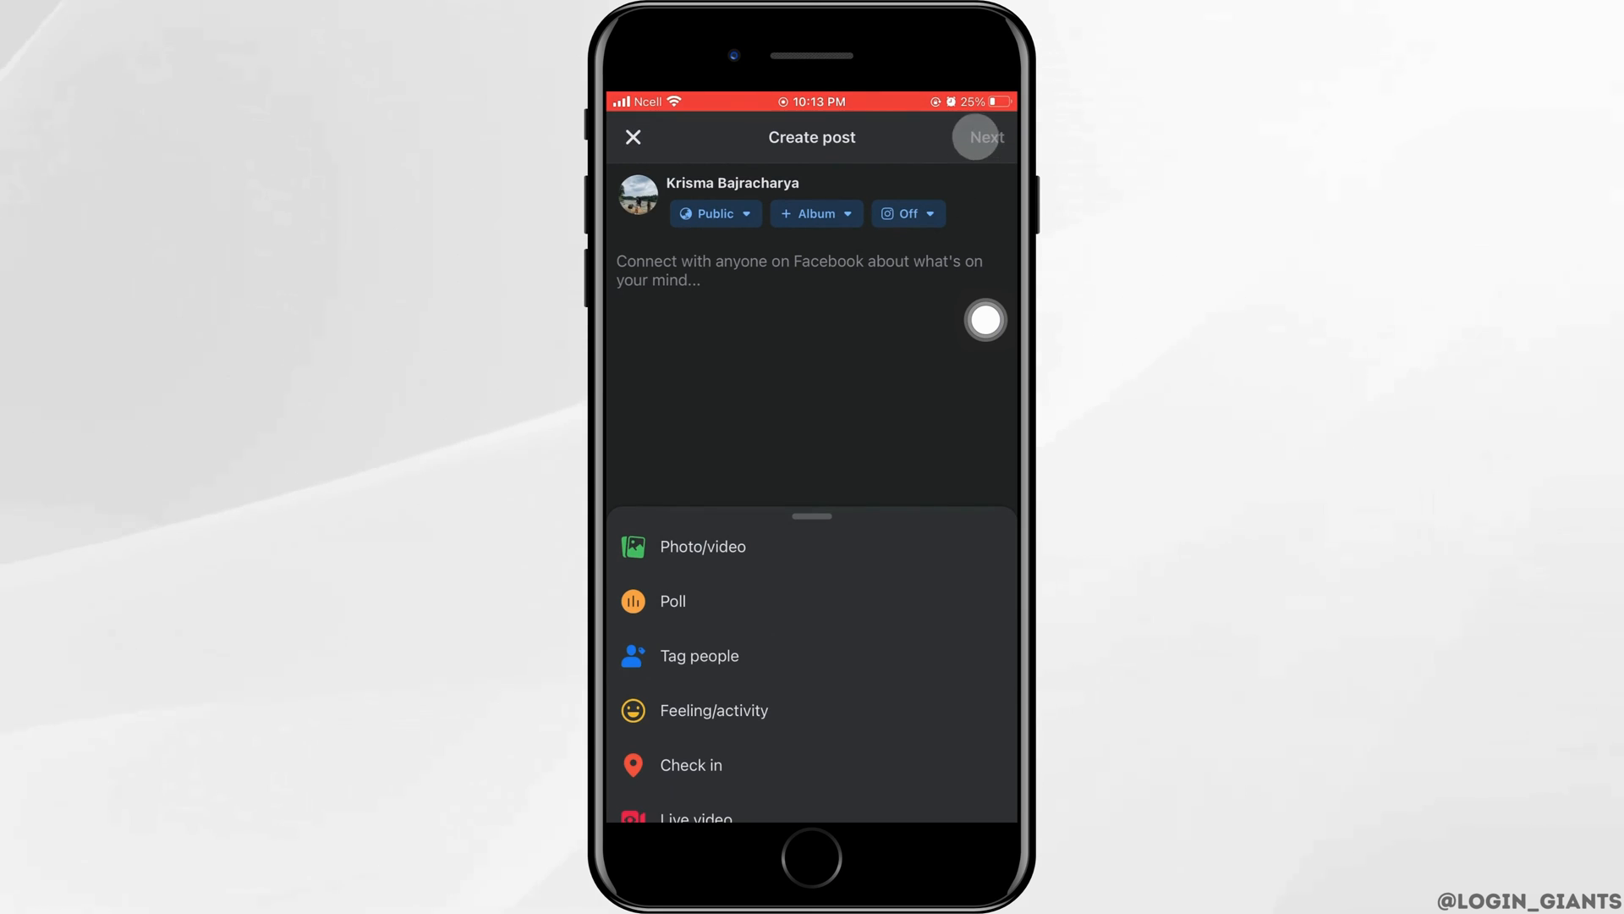
# Activate the post text field so it is ready for writing.
pyautogui.click(860, 343)
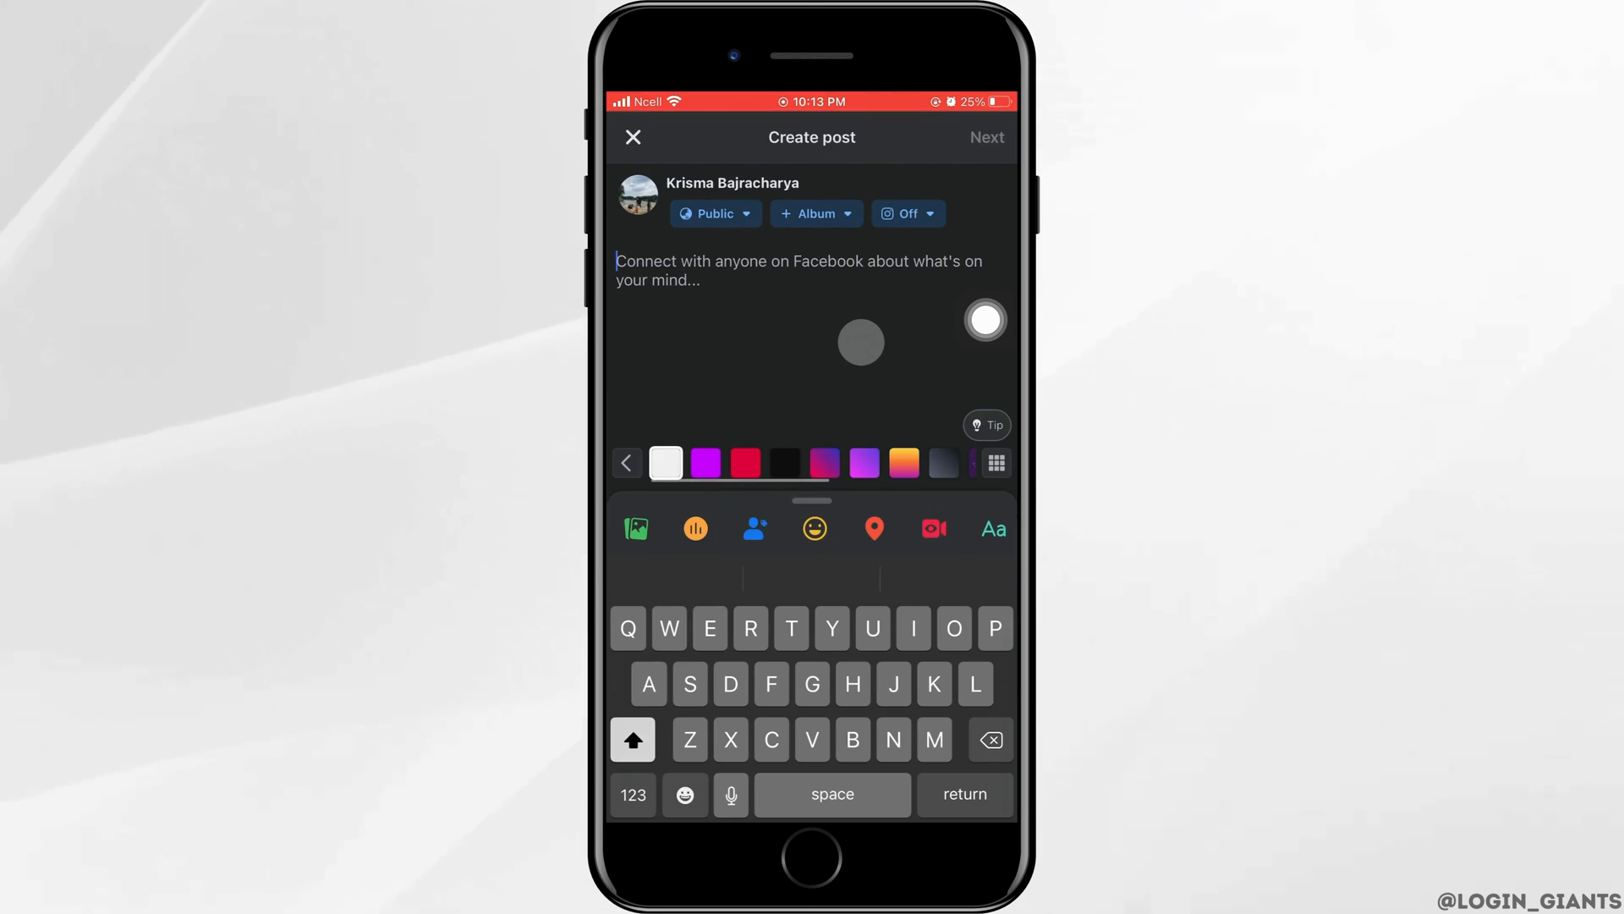